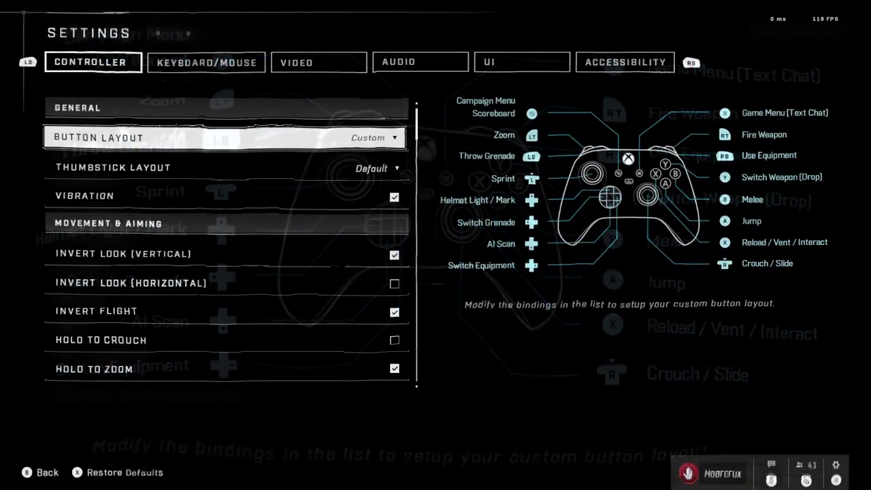
Step: Review the controller's general and movement options from Thumbstick Layout through Auto Clamber
left_click(225, 166)
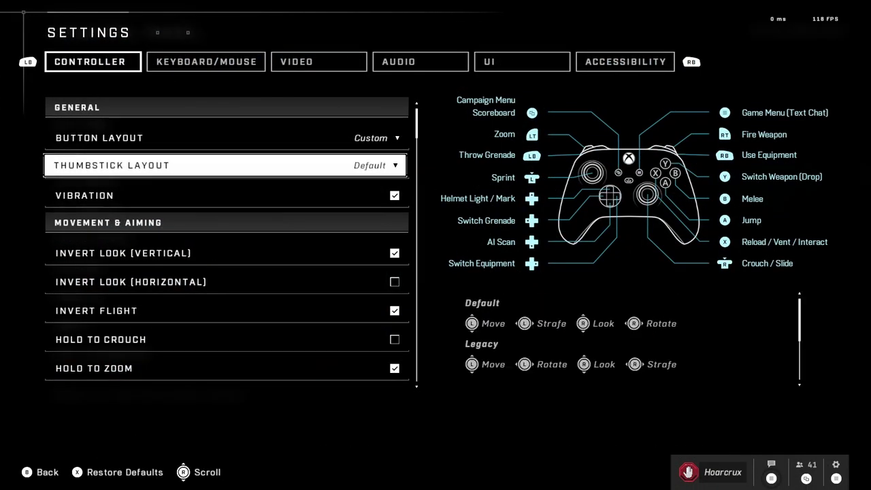
left_click(224, 194)
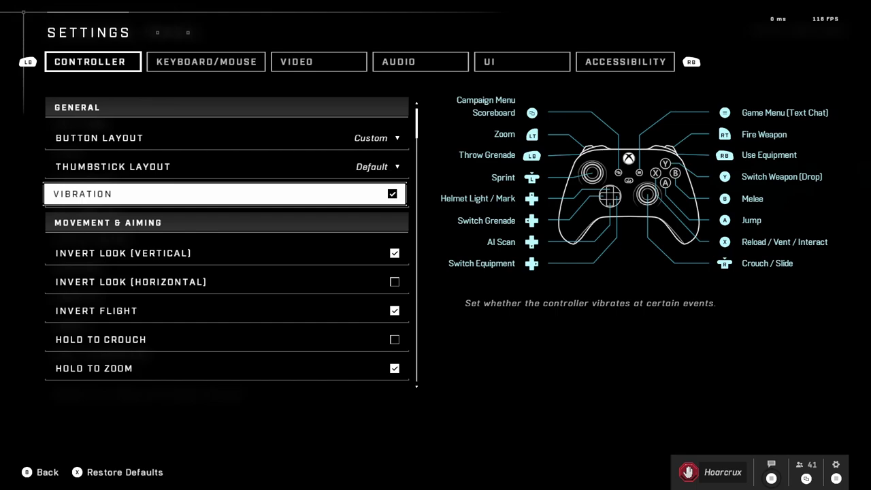
key("Down")
key("Down")
key("Down")
key("Down")
key("Down")
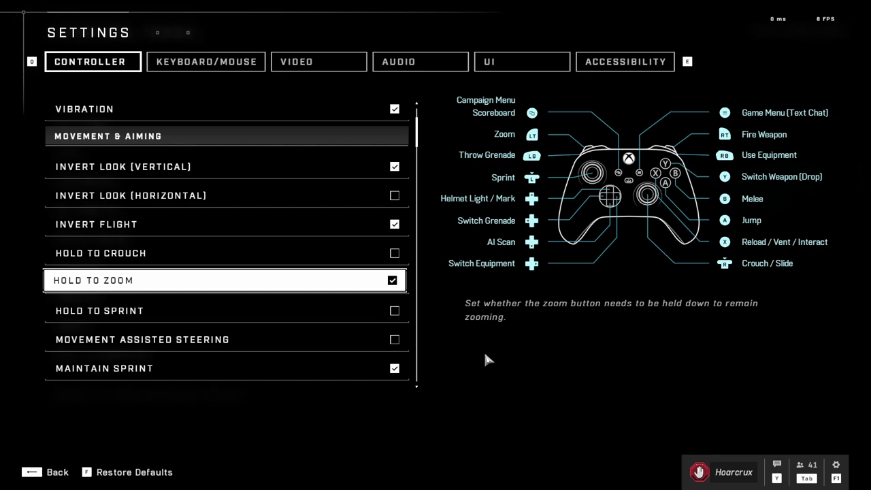
key("Down")
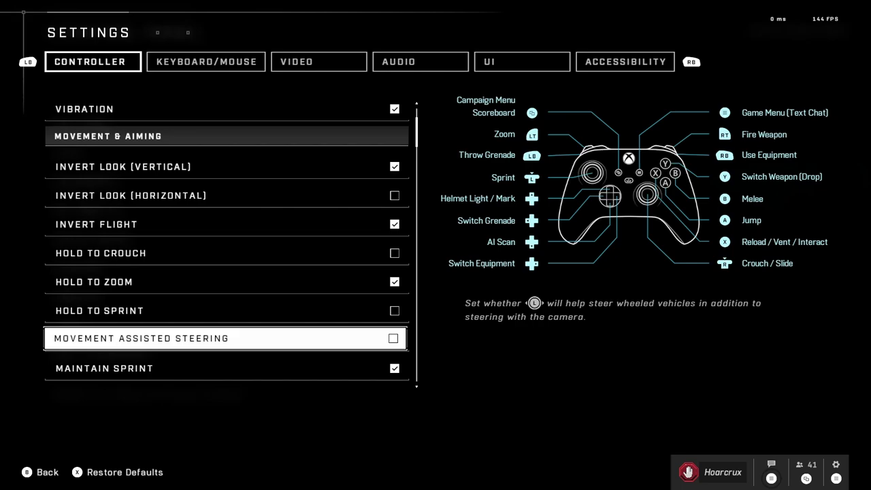
left_click(224, 368)
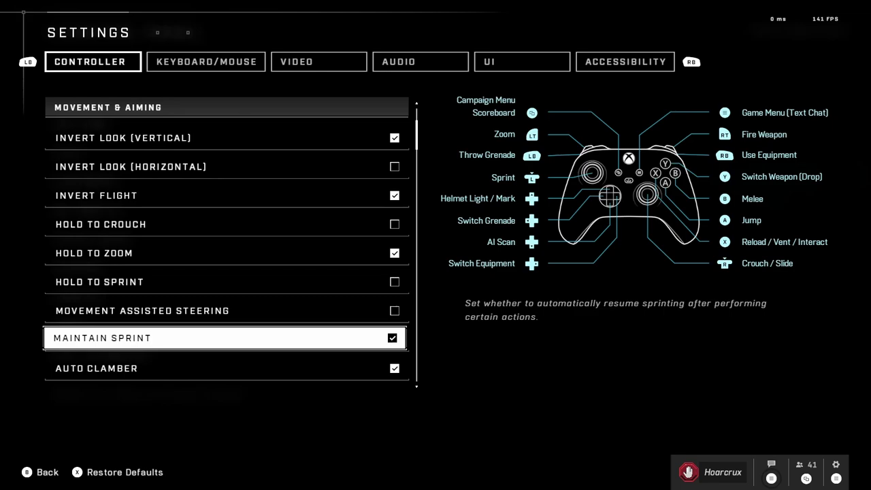
left_click(224, 368)
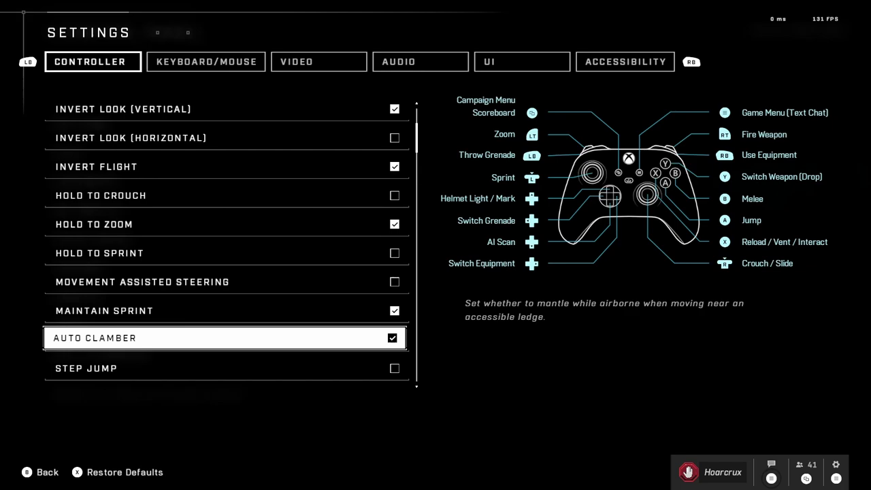
Step: Look over the controller's sensitivity, acceleration and zoom sensitivity settings, returning to Look Acceleration
key("Down")
key("Down")
key("Down")
key("Down")
key("Down")
key("Down")
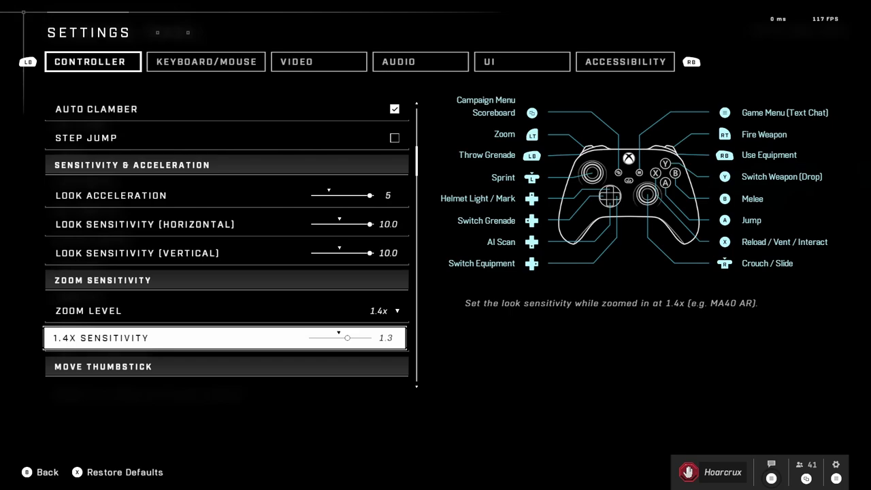
key("Up")
key("Up")
key("Up")
key("Up")
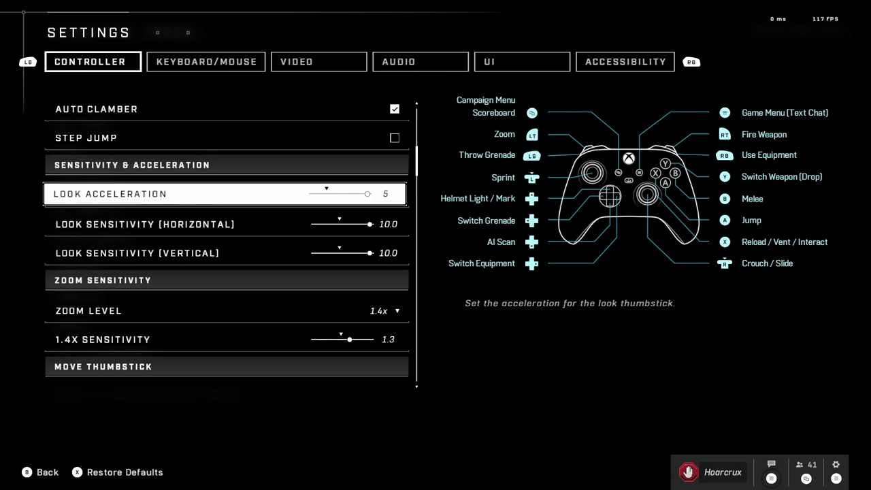
Step: Lower Look Acceleration by a few increments, and restore it to 5
key("Left")
key("Left")
key("Left")
key("Right")
key("Right")
key("Right")
Step: Examine the horizontal and vertical Look Sensitivity settings
key("Down")
key("Down")
key("Up")
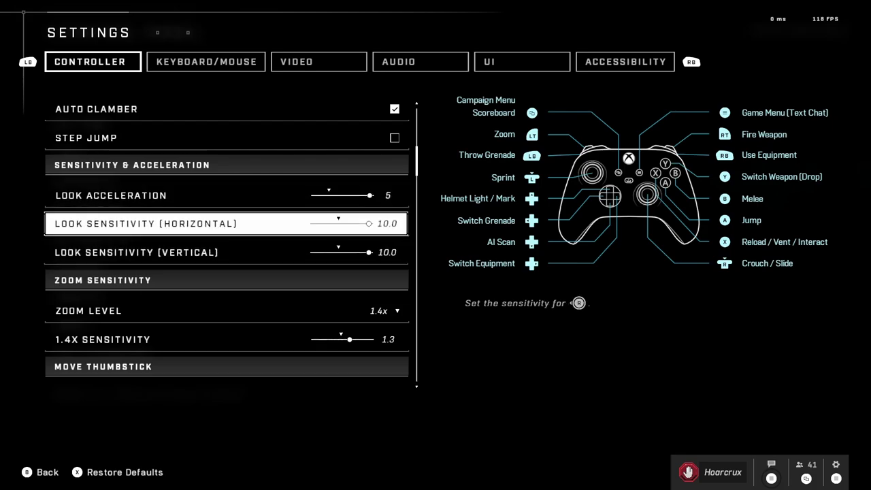
key("Down")
key("Up")
key("Down")
key("Up")
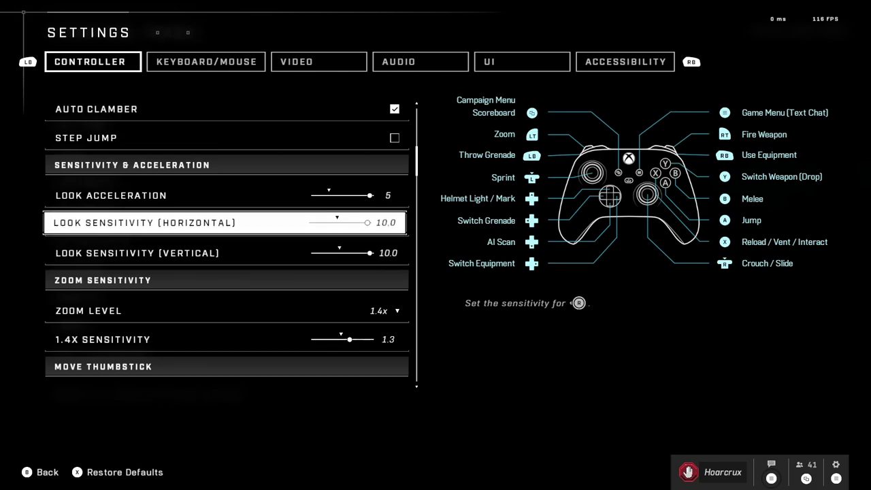
key("Down")
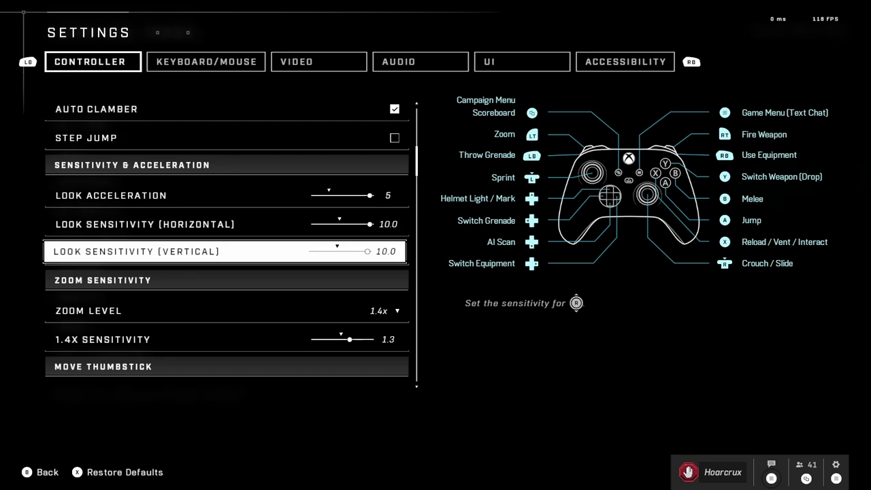
key("Up")
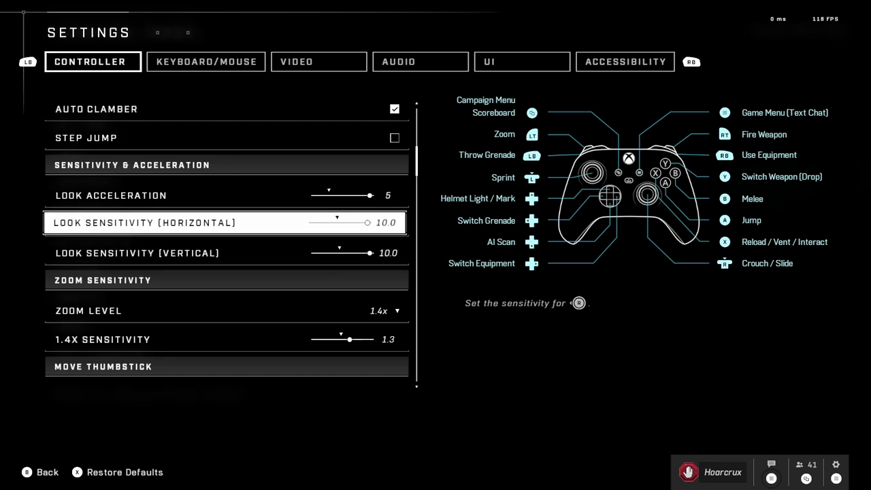
key("Down")
key("Up")
key("Down")
key("Up")
key("Down")
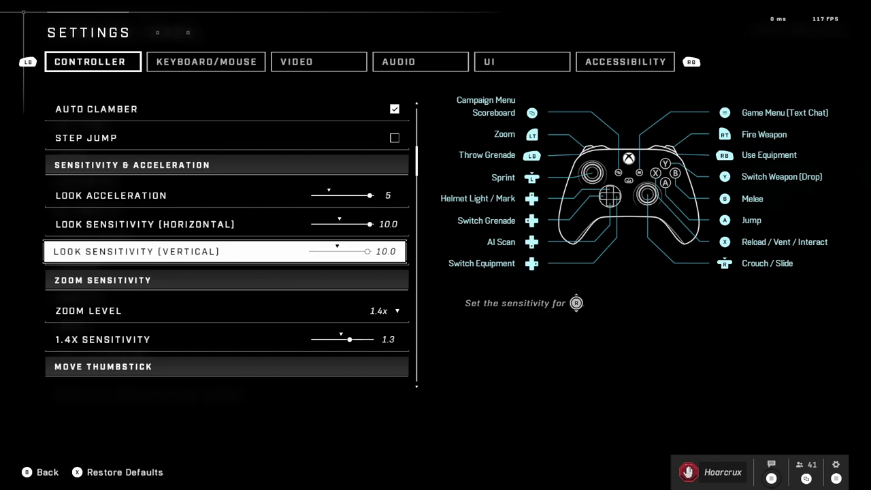
Step: Examine the 1.4x zoom sensitivity and the choices offered for Zoom Level
key("Down")
key("Down")
key("Down")
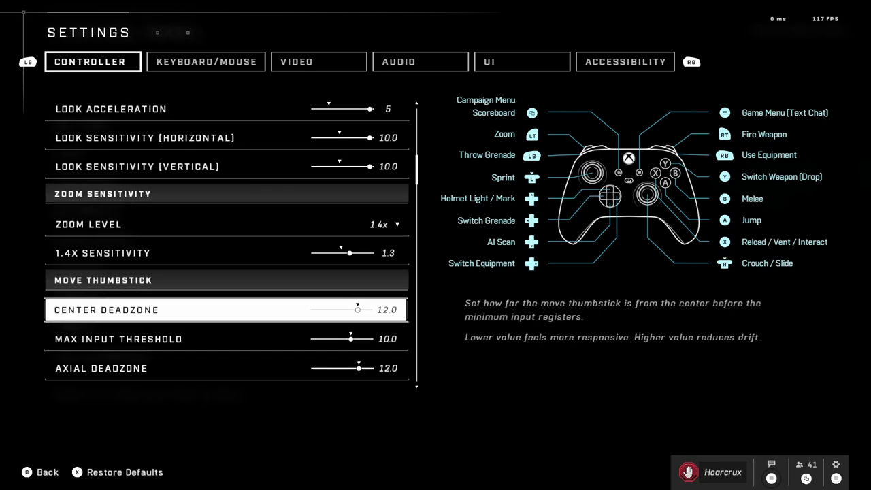
key("Up")
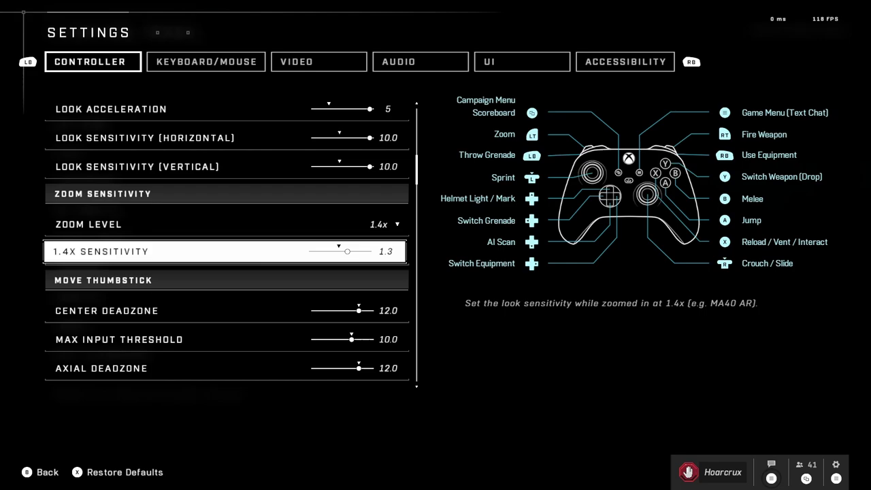
key("Up")
key("Down")
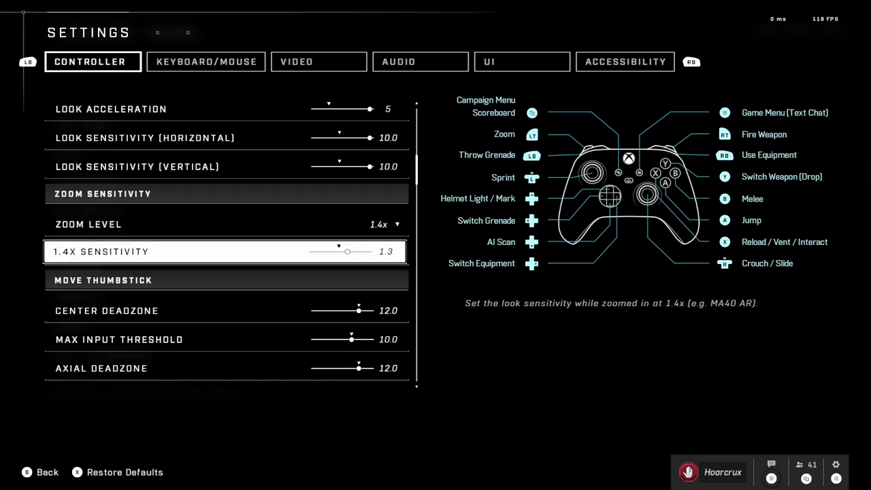
key("Up")
key("Down")
key("Up")
key("Down")
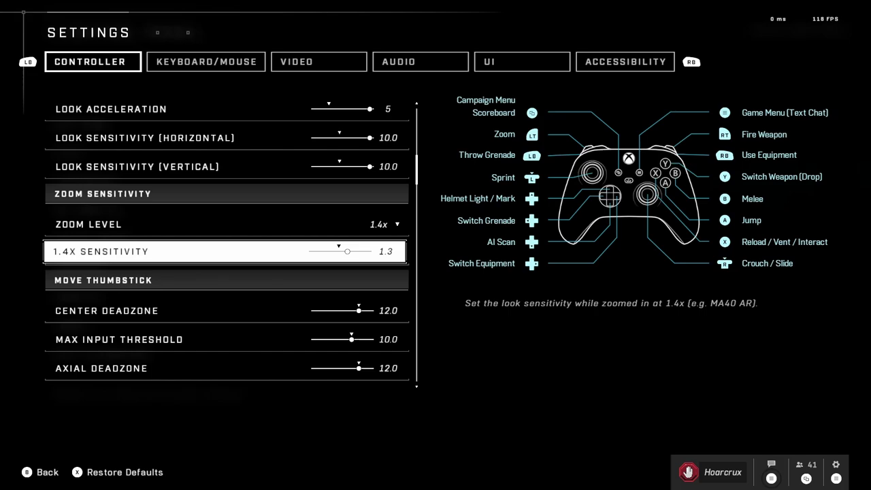
left_click(225, 223)
key("Down")
key("Up")
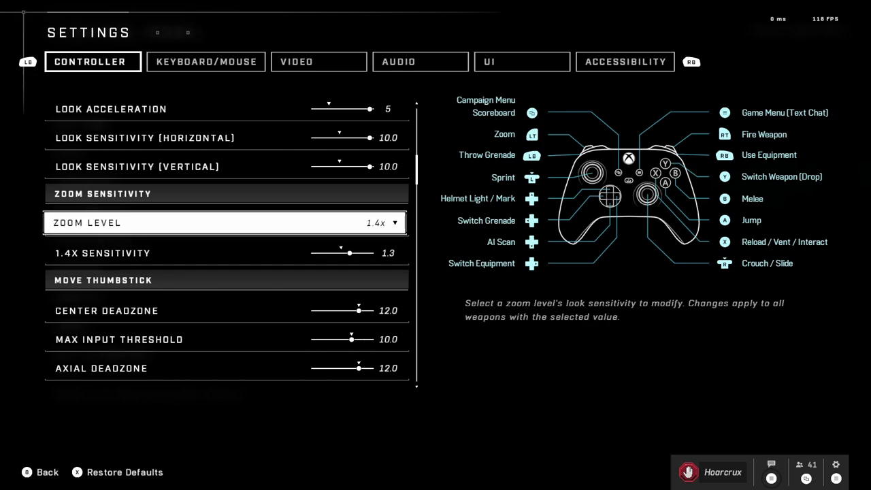
key("Return")
key("Return")
key("Up")
key("Down")
Step: Examine the deadzone and Max Input Threshold settings for the move thumbstick, down to the look thumbstick's Center Deadzone
key("Down")
key("Down")
key("Down")
key("Down")
key("Down")
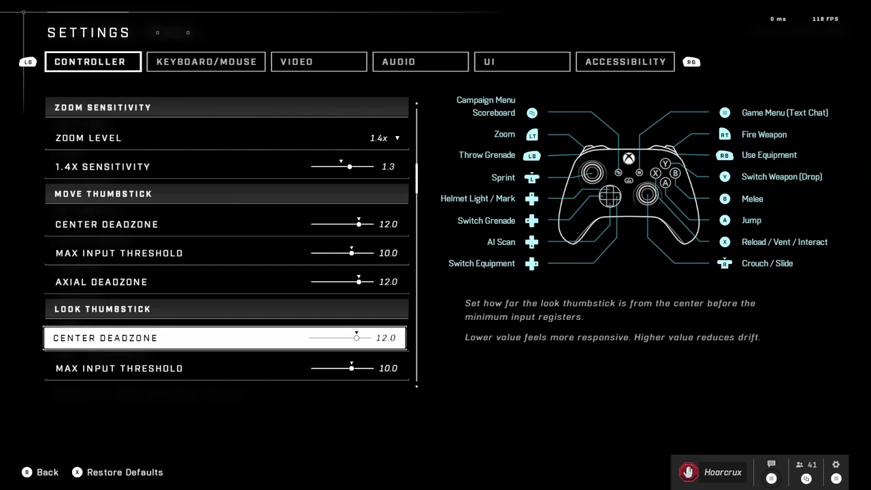
key("Up")
key("Up")
key("Up")
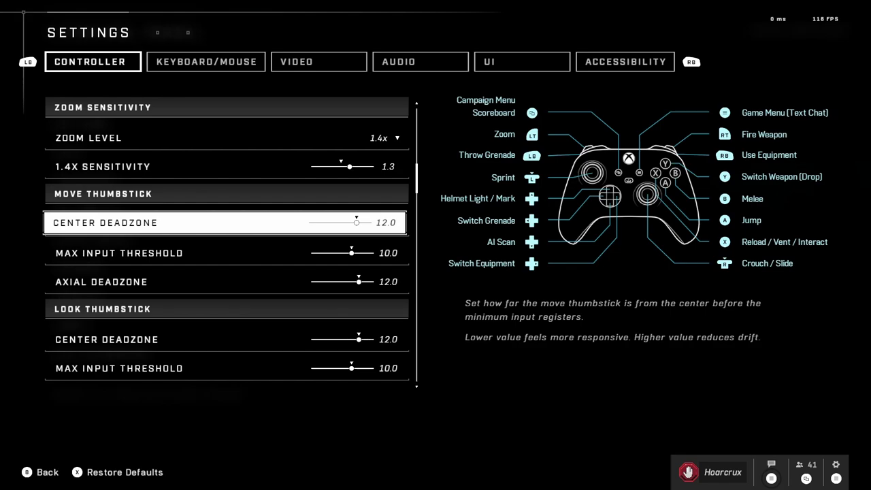
key("Down")
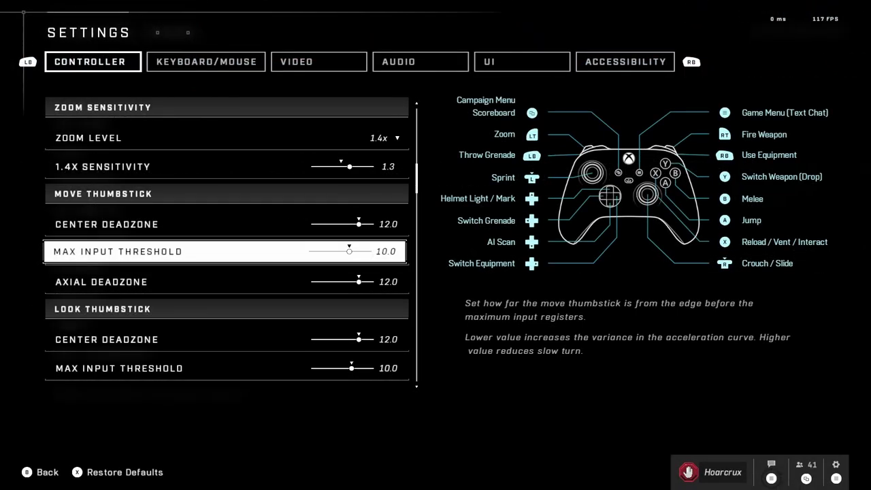
Step: Raise the move thumbstick's Max Input Threshold to 15.0
key("Right")
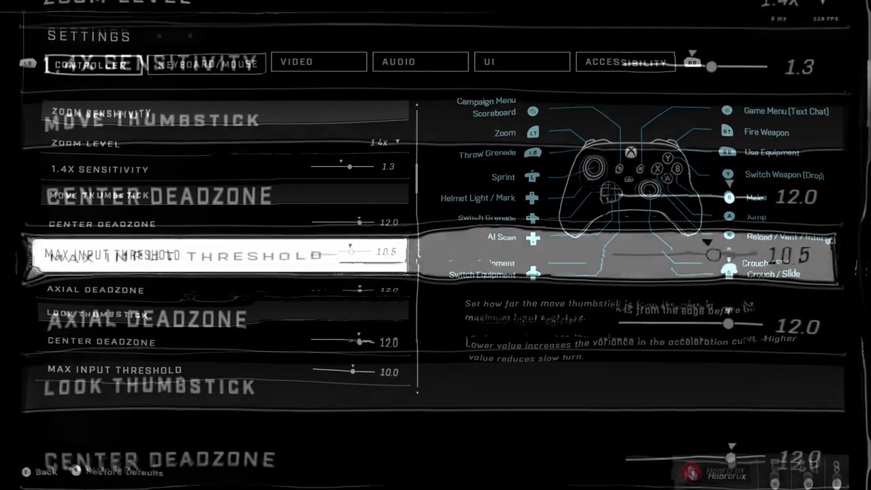
key("Right")
key("Right")
key("Right")
key("Right")
key("Right")
key("Right")
key("Right")
key("Right")
key("Right")
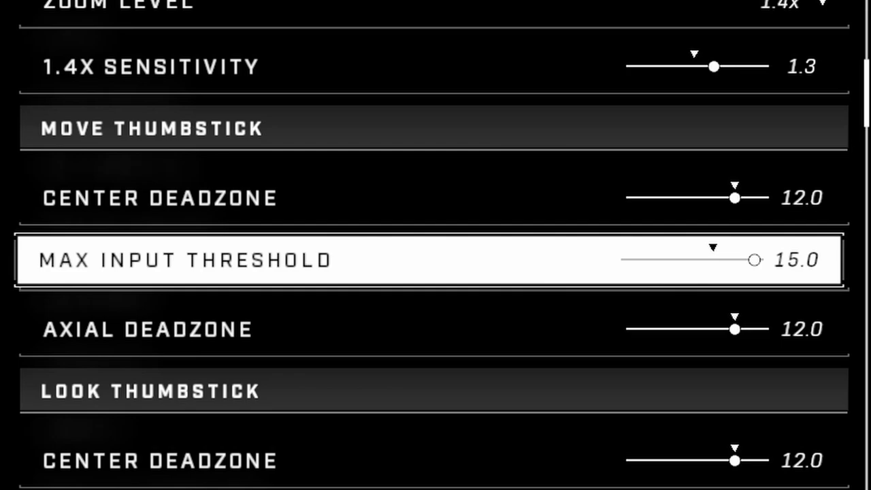
Step: Lower the move thumbstick's Max Input Threshold to 0.5
key("Left")
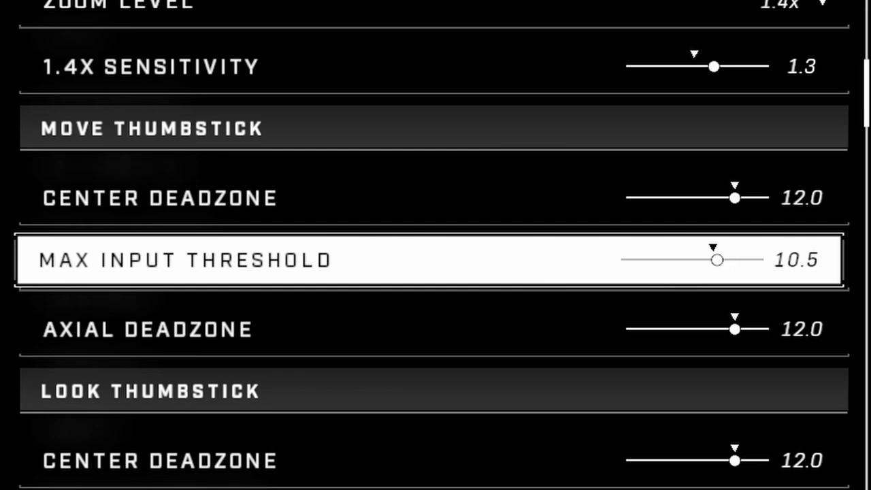
key("Left")
key("Right")
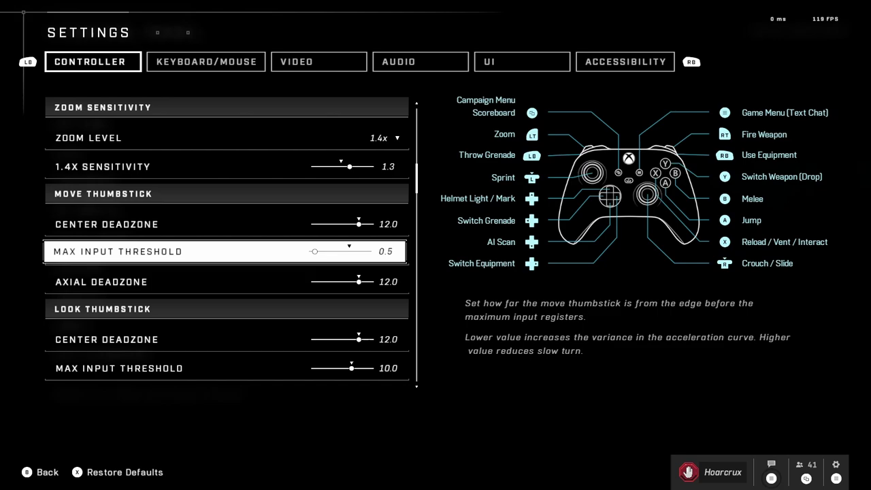
Step: Set the move thumbstick's Max Input Threshold back to 10.0
key("Right")
key("Right")
key("Right")
key("Right")
key("Right")
key("Right")
key("Right")
key("Right")
key("Right")
key("Right")
key("Right")
key("Right")
key("Right")
key("Right")
key("Right")
key("Right")
key("Right")
key("Right")
key("Right")
key("Right")
key("Right")
key("Right")
key("Right")
key("Right")
key("Right")
key("Right")
key("Left")
key("Left")
key("Left")
key("Left")
key("Left")
key("Left")
key("Left")
Step: Compare the deadzone and Max Input Threshold settings of the move thumbstick with those of the look thumbstick
key("Down")
key("Down")
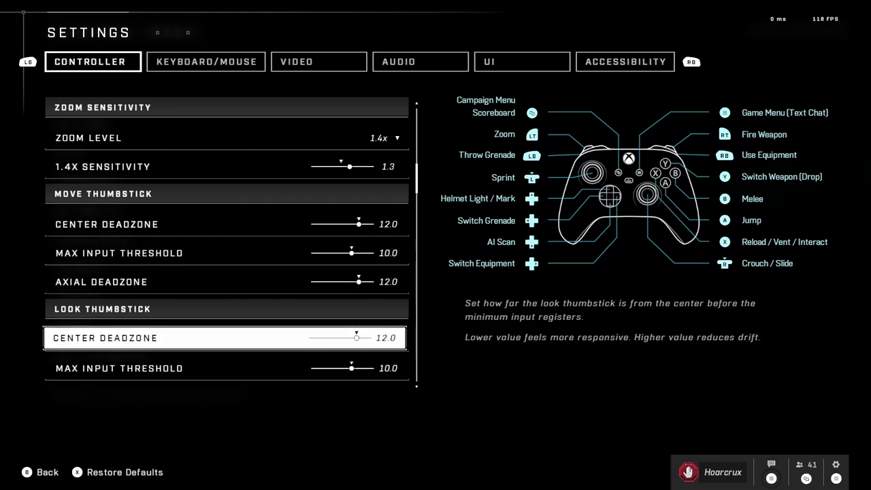
key("Up")
key("Up")
key("Up")
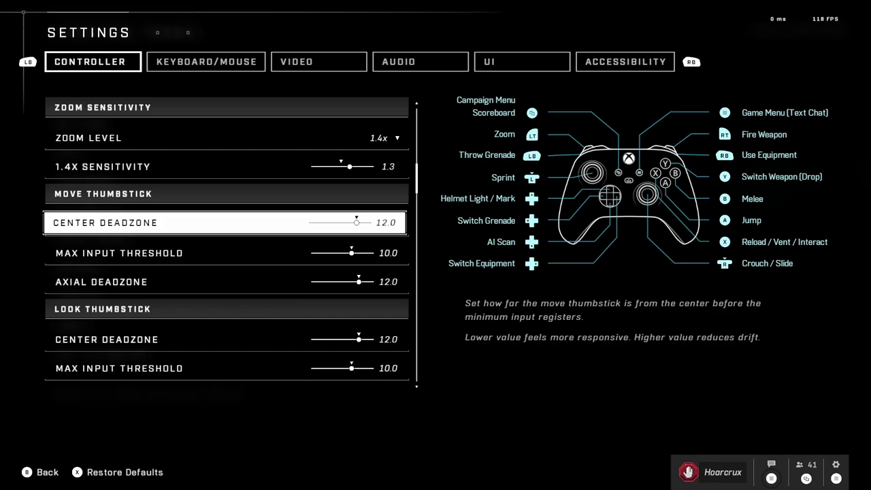
key("Down")
key("Down")
key("Down")
key("Down")
key("Down")
key("Up")
key("Up")
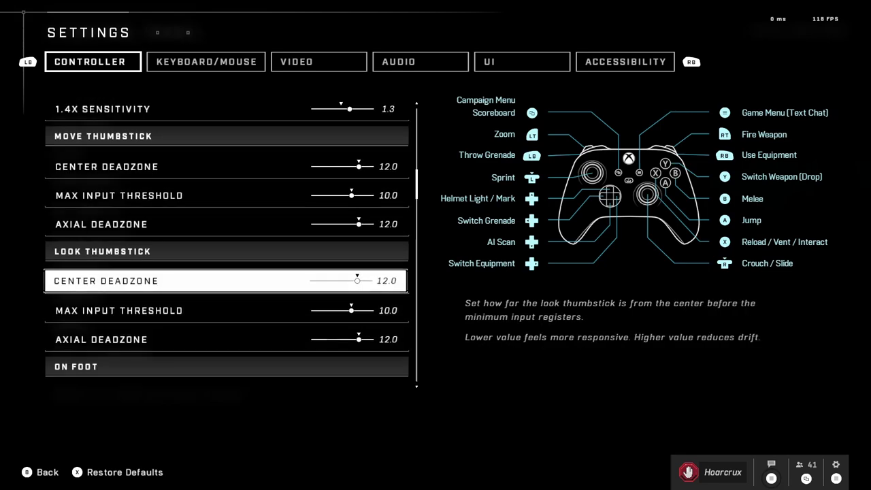
key("Down")
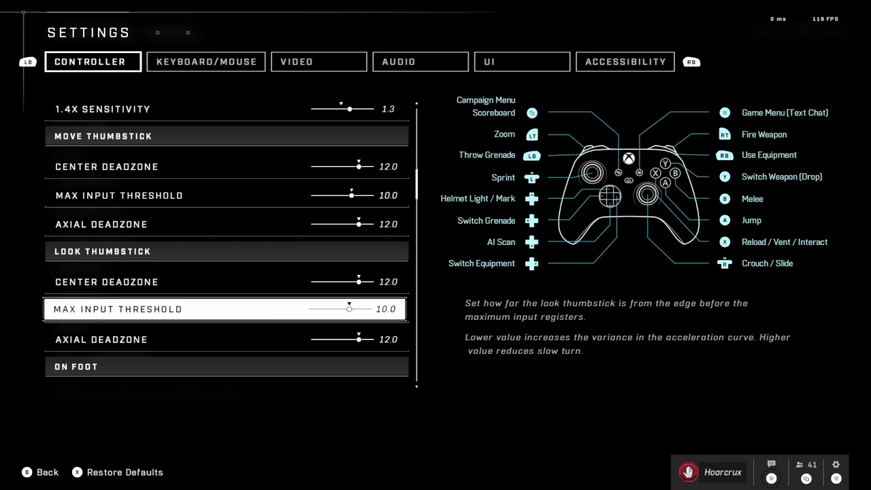
Step: Review the visual accessibility settings, including UI colors, reticle outline and HUD opacity
key("e")
key("e")
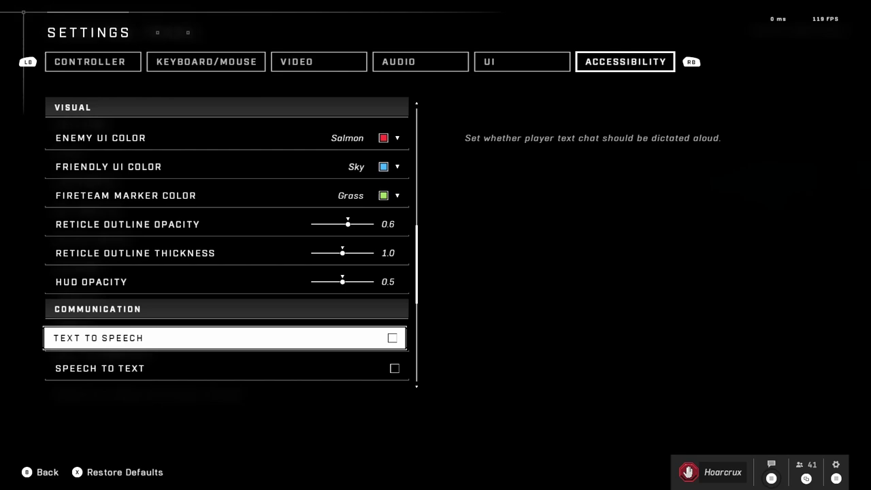
key("Up")
key("Up")
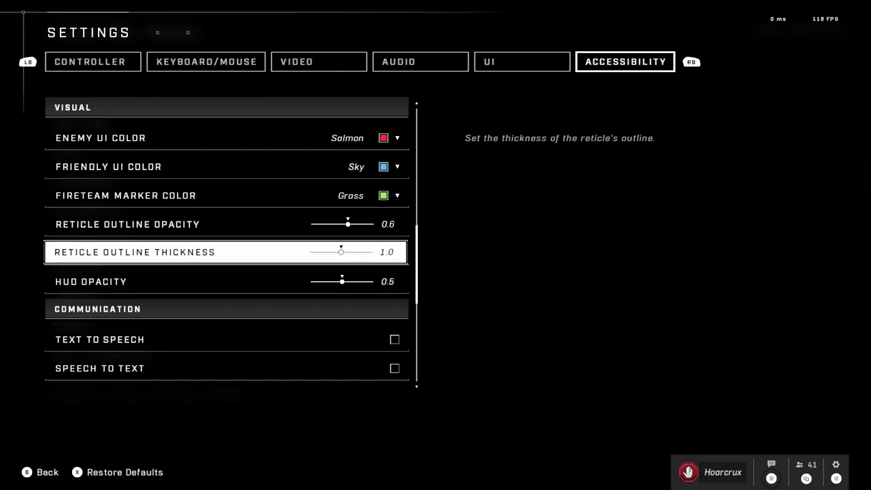
key("Up")
key("Up")
key("Up")
key("Down")
key("Down")
key("Down")
key("Down")
key("Down")
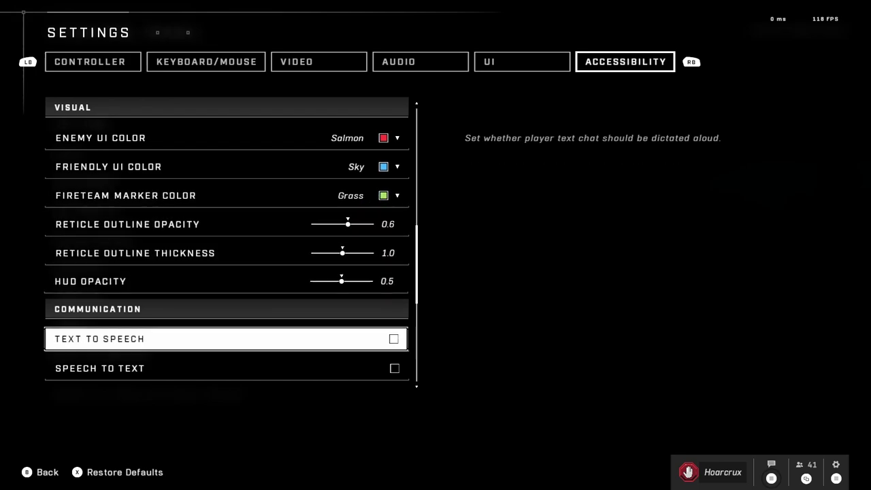
Step: Review the sensory accessibility settings from Blur through Speed Lines
key("Down")
key("Down")
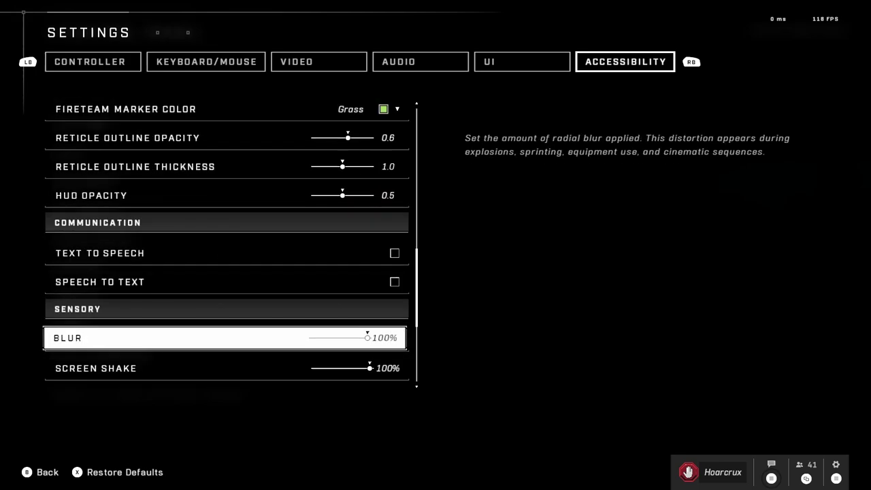
key("Down")
key("Down")
key("Down")
key("Down")
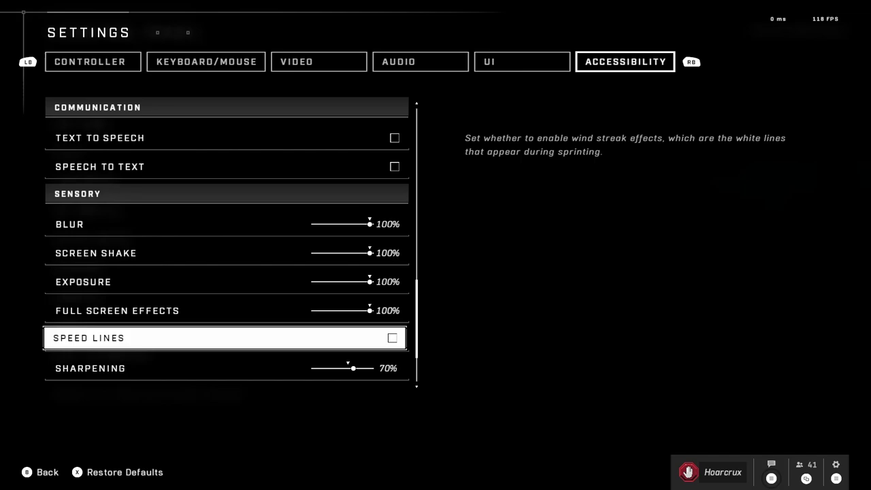
key("Up")
key("Up")
key("Up")
key("Up")
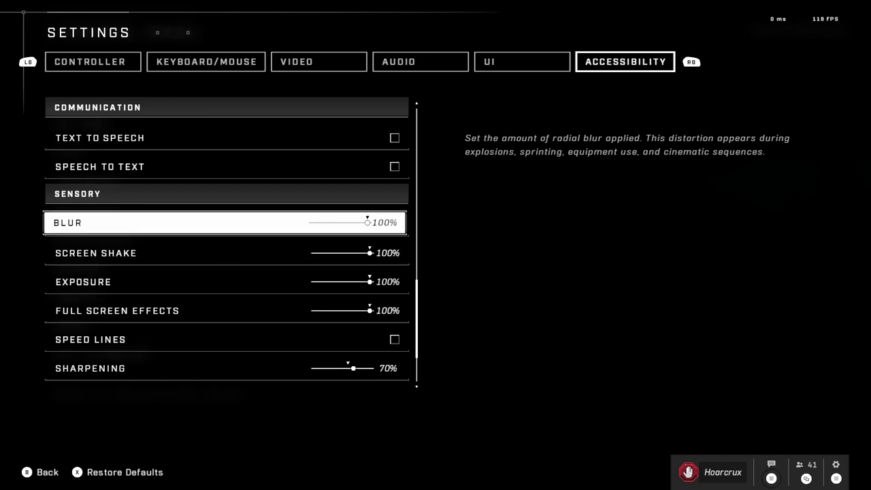
Step: Lower the Blur setting in the Sensory section to 80%
key("Left")
key("Left")
key("Left")
key("Left")
key("Left")
key("Left")
key("Left")
key("Left")
key("Left")
key("Left")
key("Left")
key("Left")
key("Left")
key("Left")
key("Left")
key("Left")
key("Left")
key("Left")
key("Left")
key("Left")
Step: Reduce the Screen Shake intensity in the Sensory section to 30%
key("Down")
key("Down")
key("Up")
key("Left")
key("Left")
key("Left")
key("Left")
key("Left")
key("Left")
key("Left")
key("Left")
key("Left")
key("Left")
key("Left")
key("Left")
key("Left")
key("Left")
key("Left")
key("Left")
key("Left")
key("Left")
key("Left")
key("Left")
key("Left")
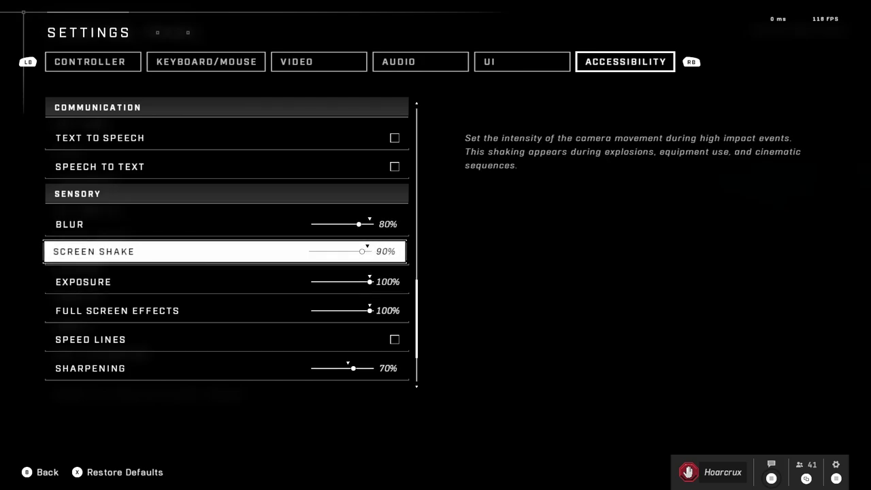
key("Left")
key("Left")
Step: Review the remaining sensory settings from Exposure through Sharpening and the match history privacy options
key("Down")
key("Down")
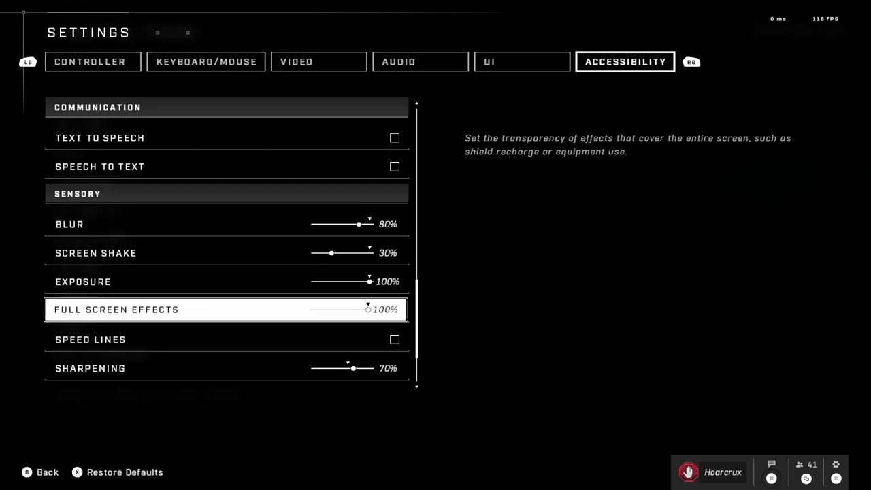
key("Down")
key("Down")
key("Down")
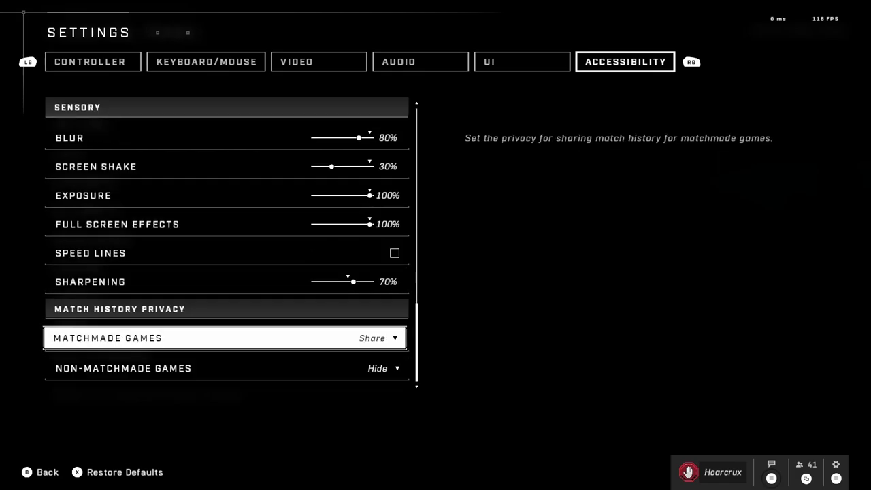
key("Down")
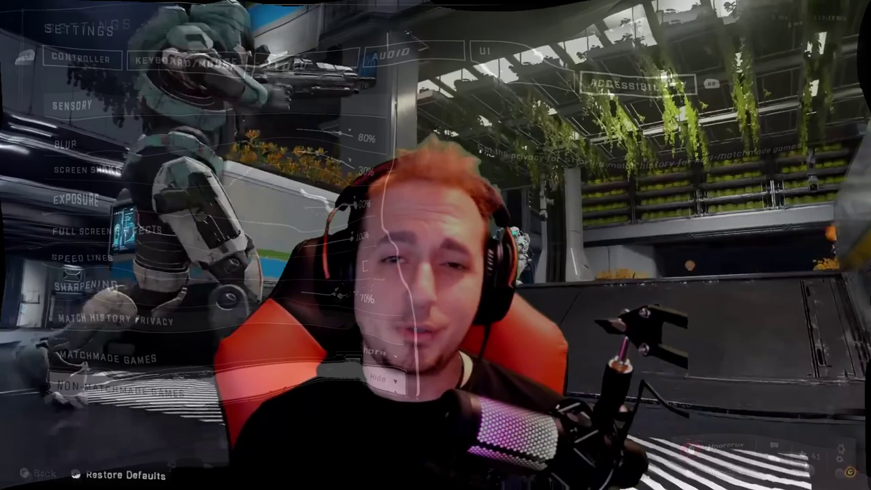